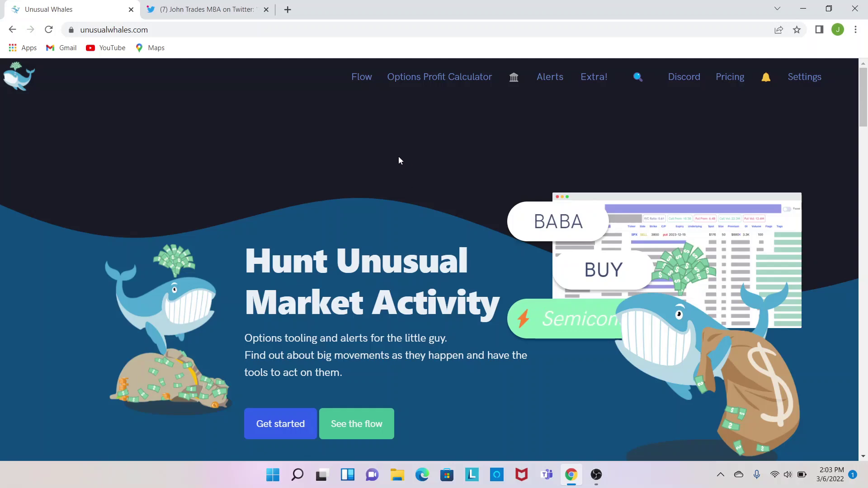
- Open the TTD intraday analysis, then change the ticker filter from TTD to amd
click(360, 78)
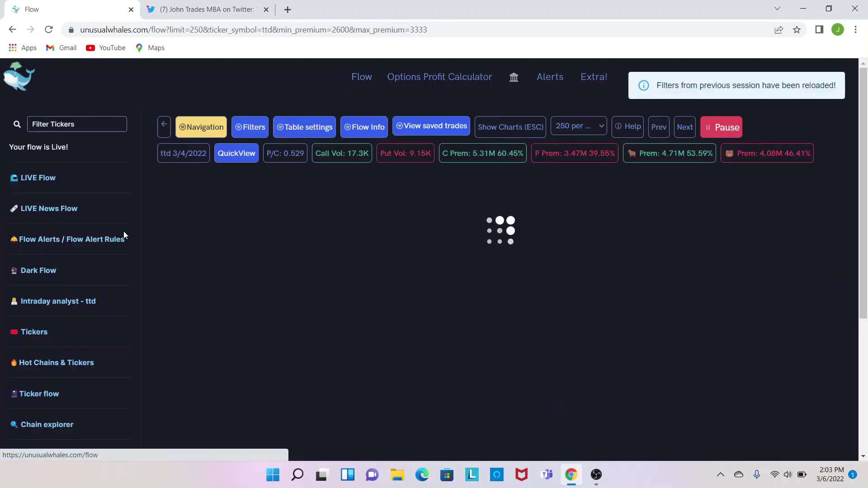
click(46, 302)
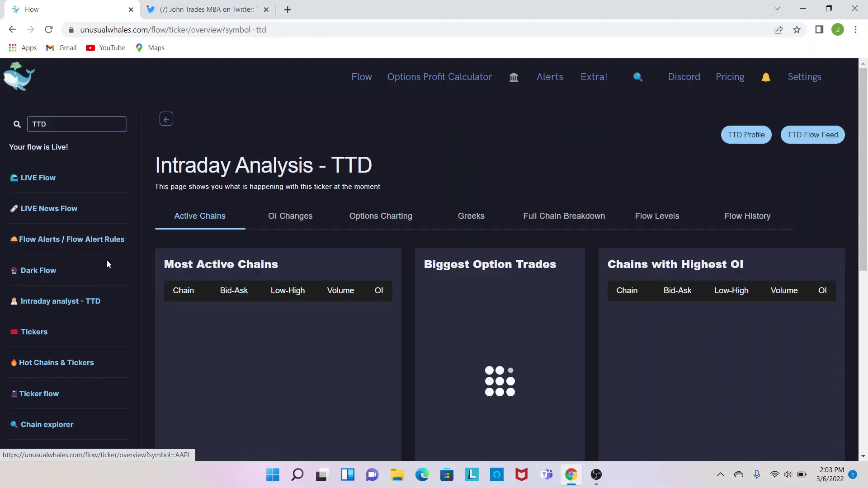
click(84, 121)
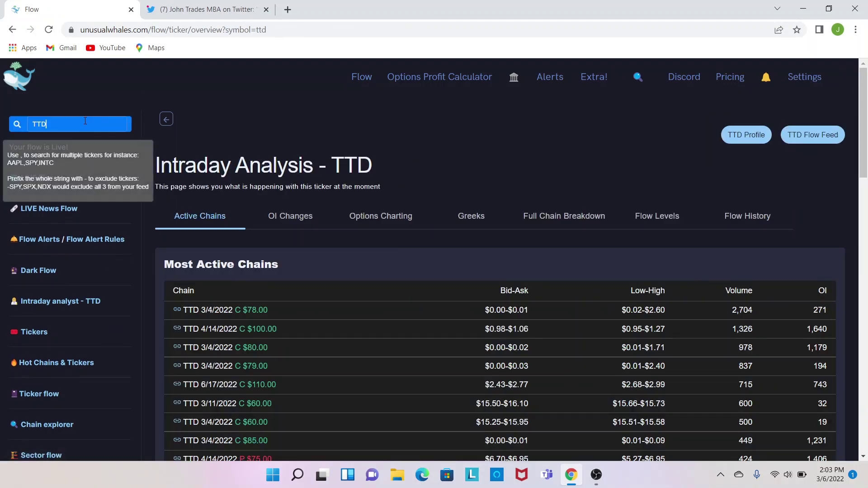
key(BackSpace)
key(BackSpace)
key(BackSpace)
text(amd)
key(Return)
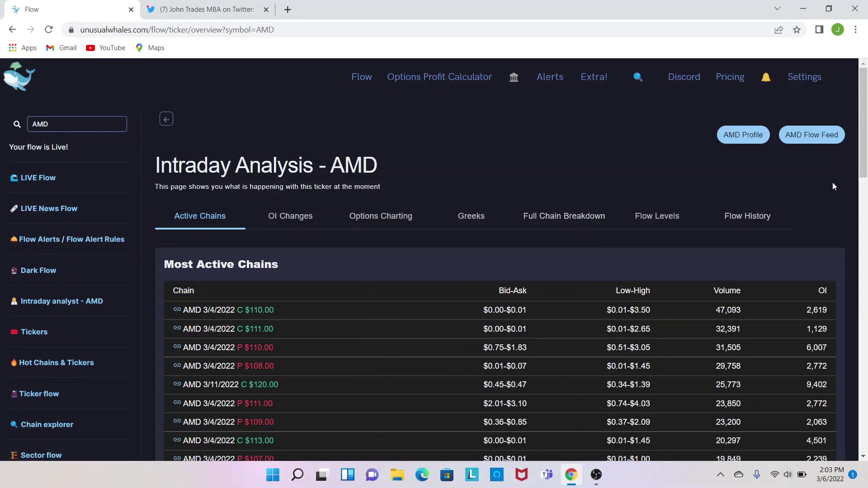
right_click(862, 157)
click(862, 157)
scroll(865, 172, down, 4)
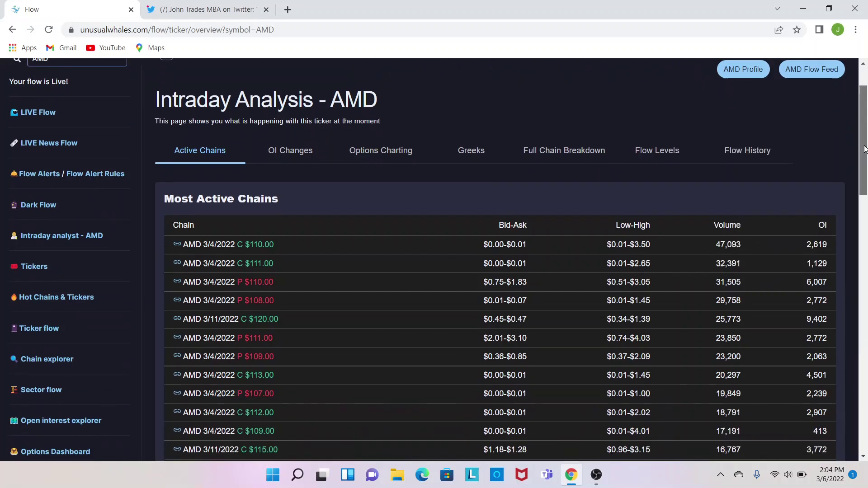
drag(867, 180, 866, 171)
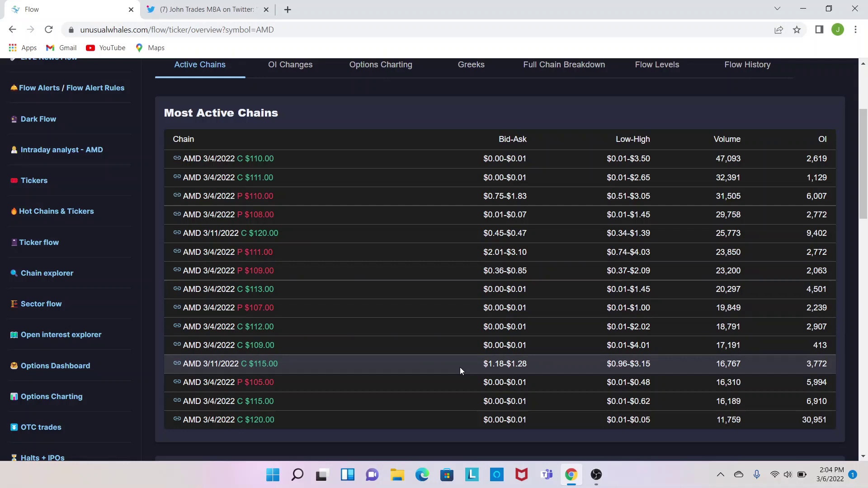
scroll(460, 370, down, 7)
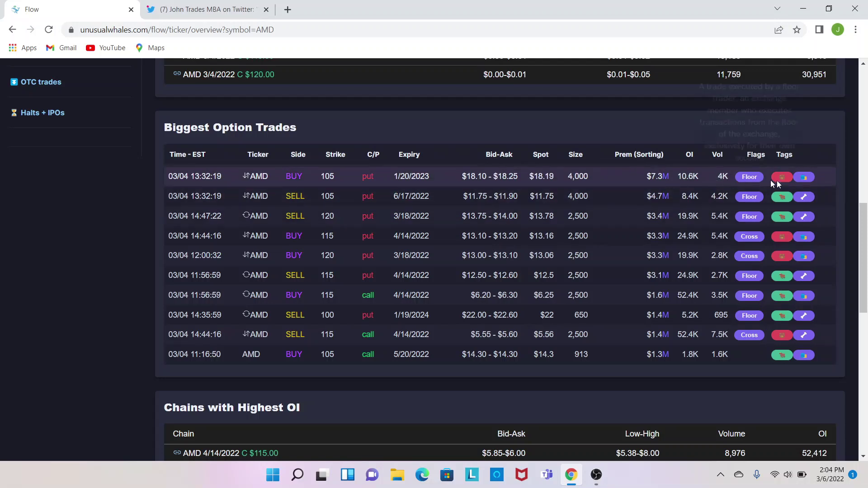
mouse_move(786, 178)
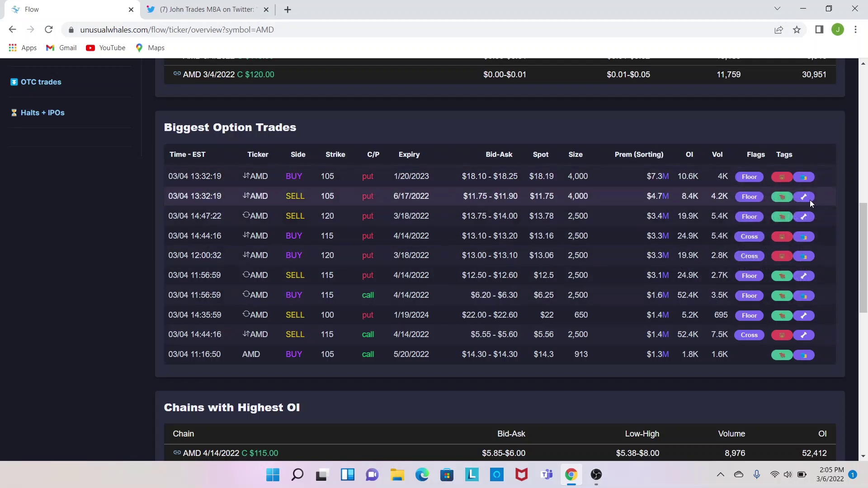
mouse_move(774, 201)
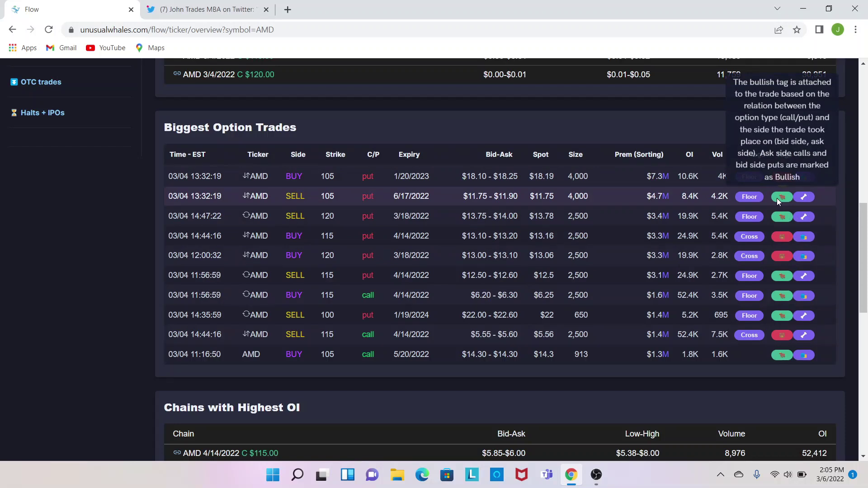
mouse_move(793, 300)
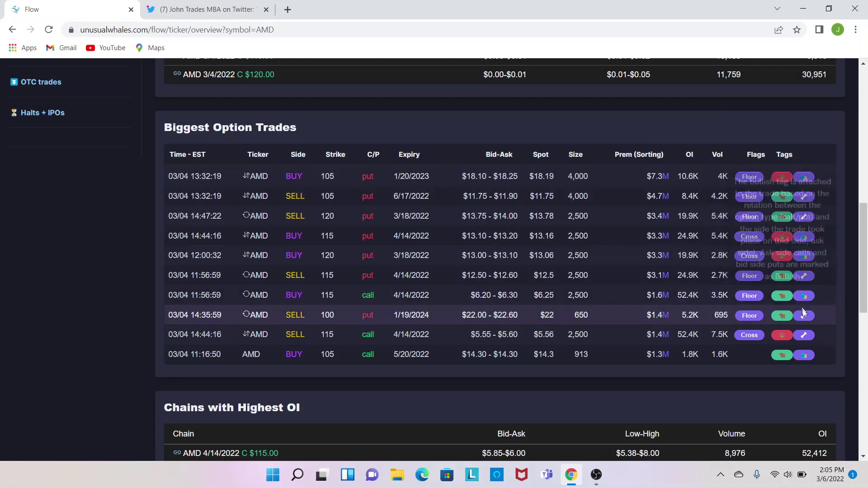
scroll(812, 378, down, 6)
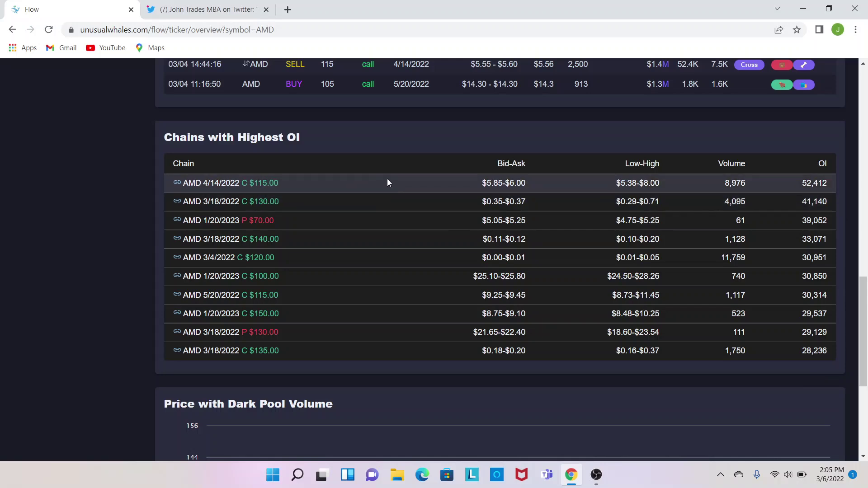
scroll(688, 207, up, 15)
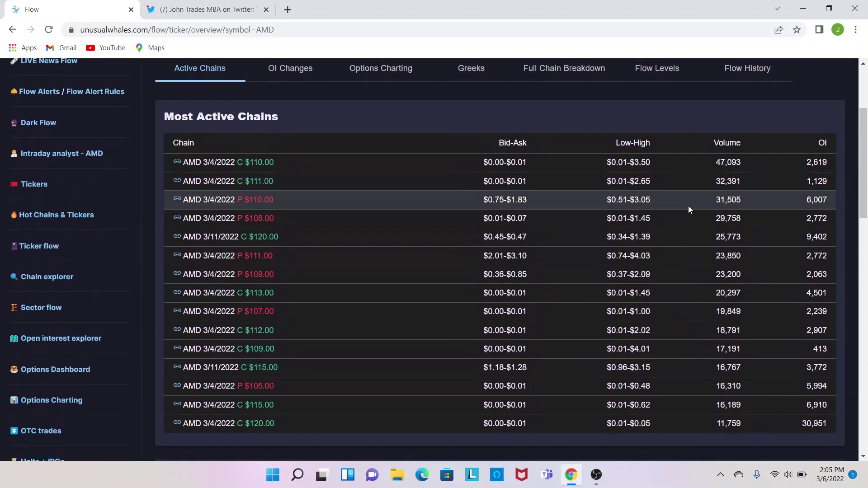
scroll(689, 210, down, 8)
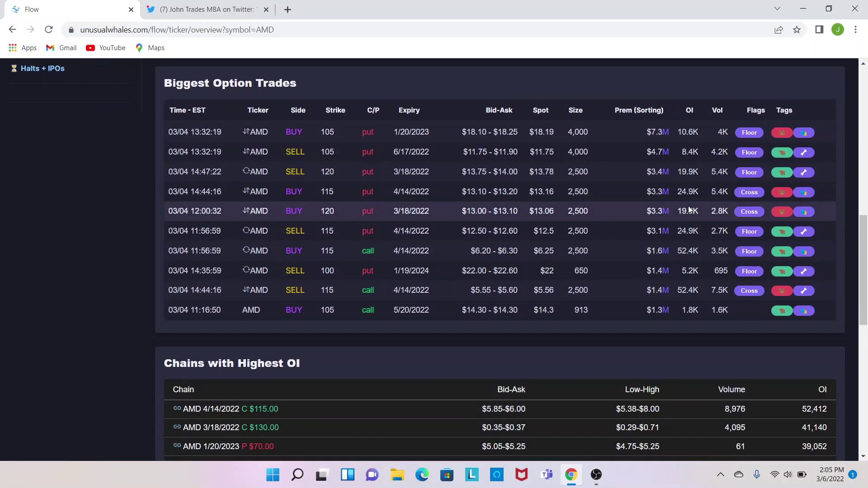
scroll(689, 210, down, 10)
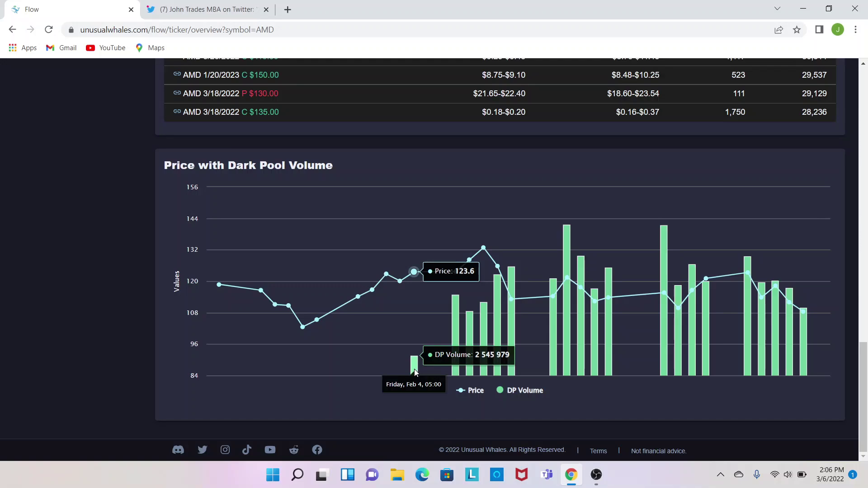
scroll(415, 372, up, 20)
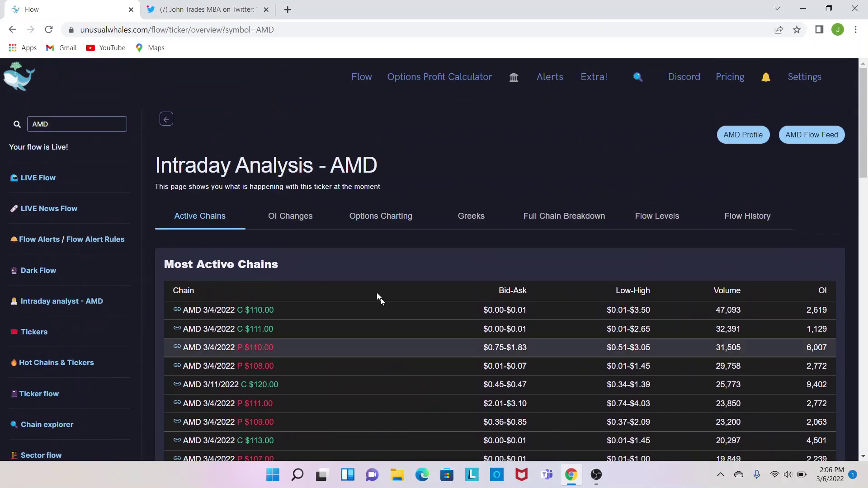
- Open AMD's OI Changes tab and scroll through the Highest OI Increase and Decrease tables
click(282, 220)
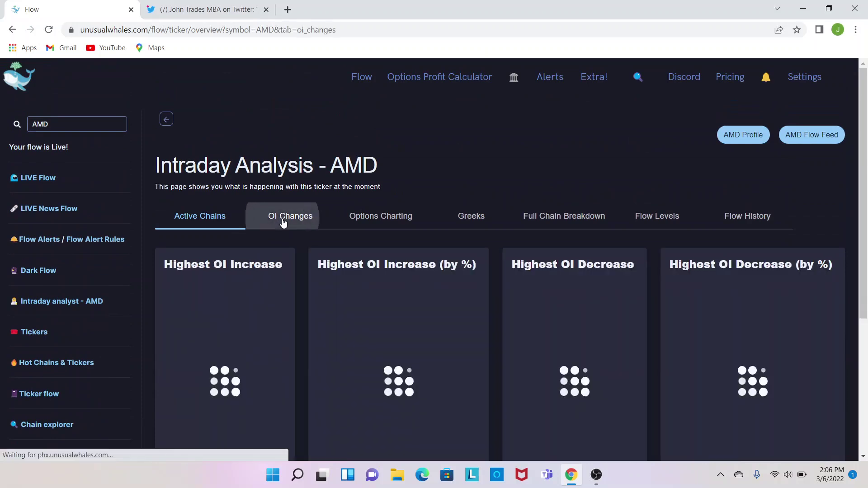
scroll(470, 223, down, 1)
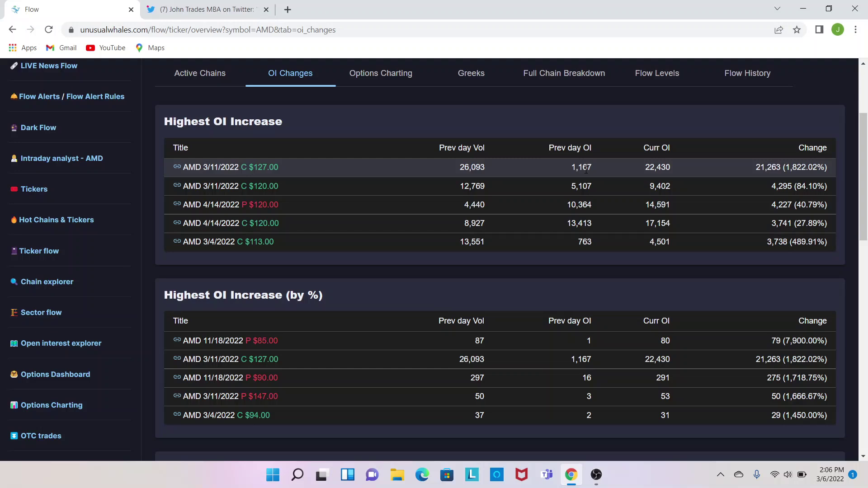
scroll(586, 169, down, 2)
scroll(586, 171, down, 1)
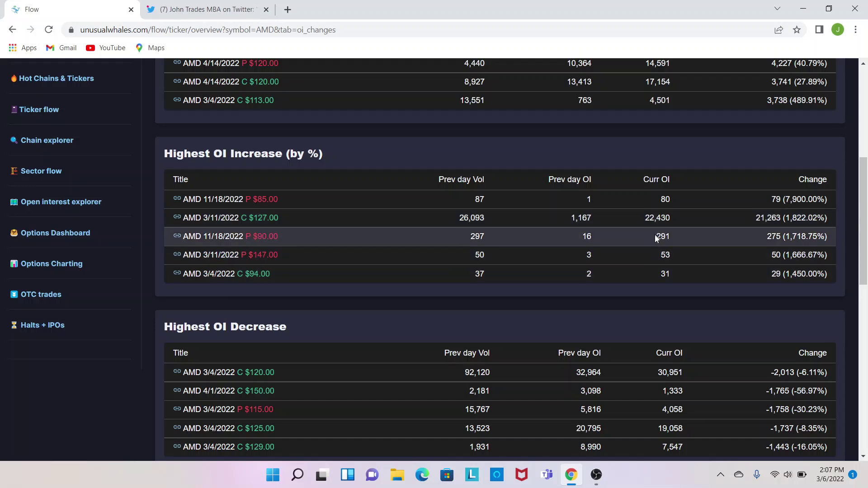
scroll(645, 258, down, 1)
scroll(645, 256, down, 2)
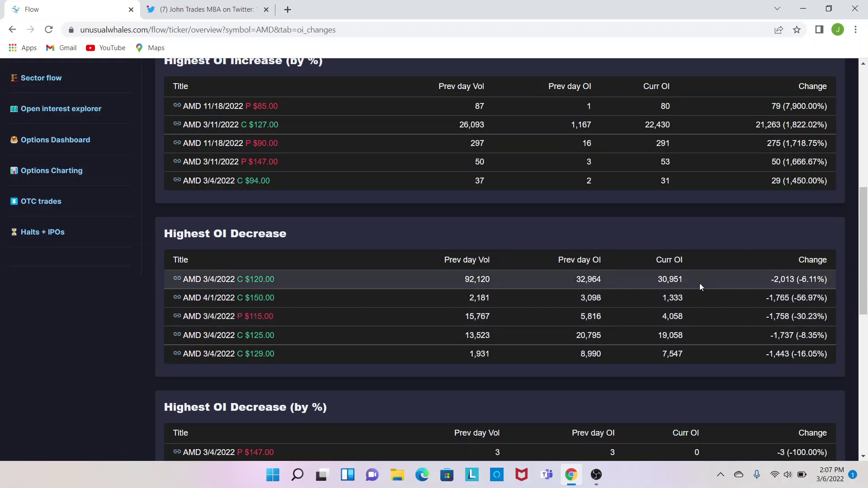
- Scroll through AMD's strike and total-sums premium charts and back to the top
scroll(700, 284, down, 4)
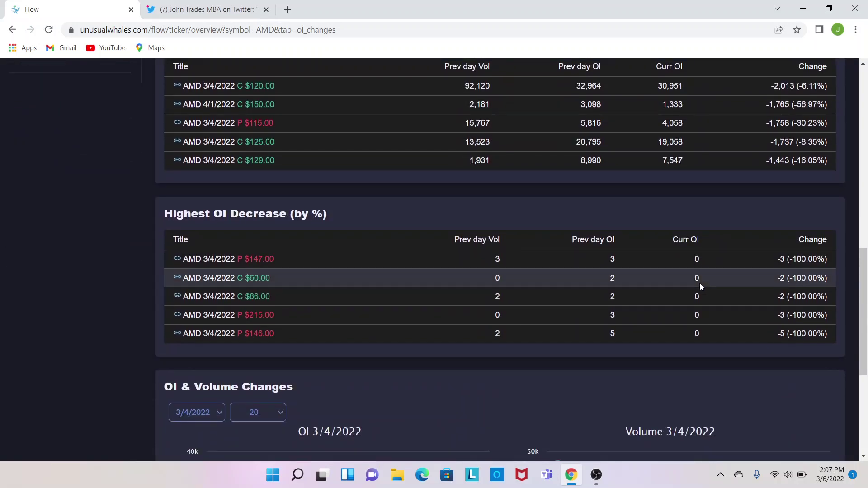
scroll(699, 283, down, 5)
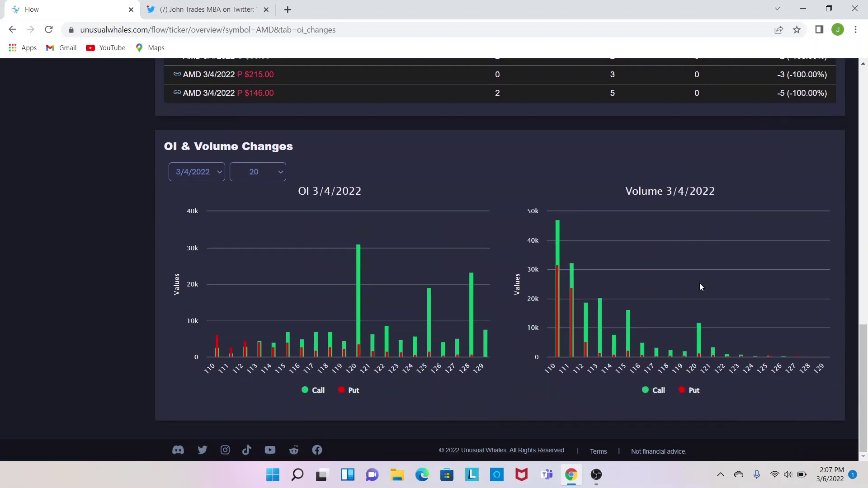
scroll(698, 283, up, 13)
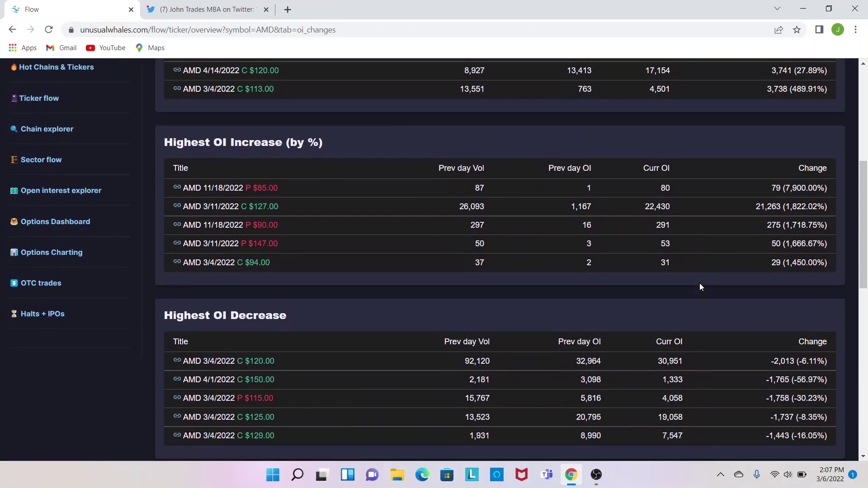
scroll(698, 283, up, 2)
scroll(699, 283, down, 3)
scroll(752, 122, up, 4)
scroll(752, 122, down, 10)
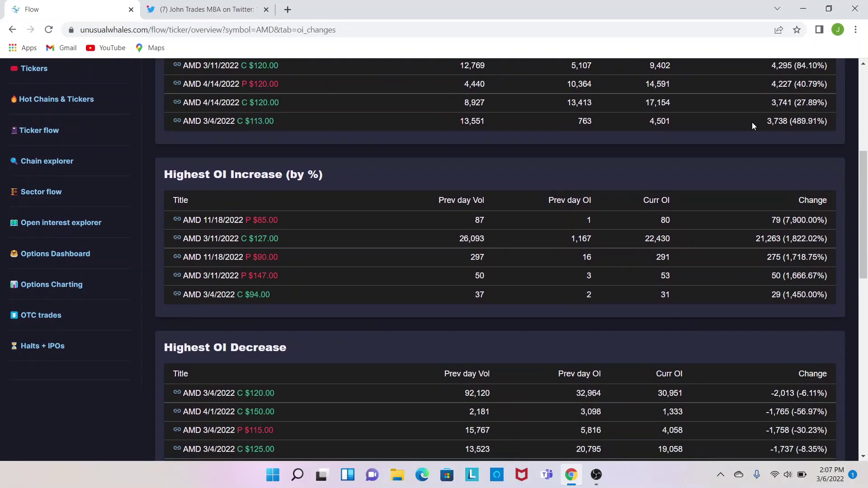
scroll(752, 122, up, 1)
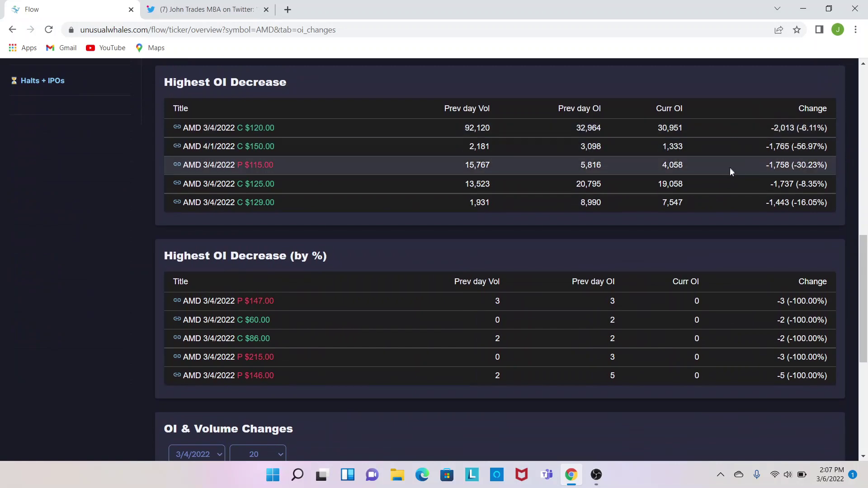
scroll(589, 128, up, 8)
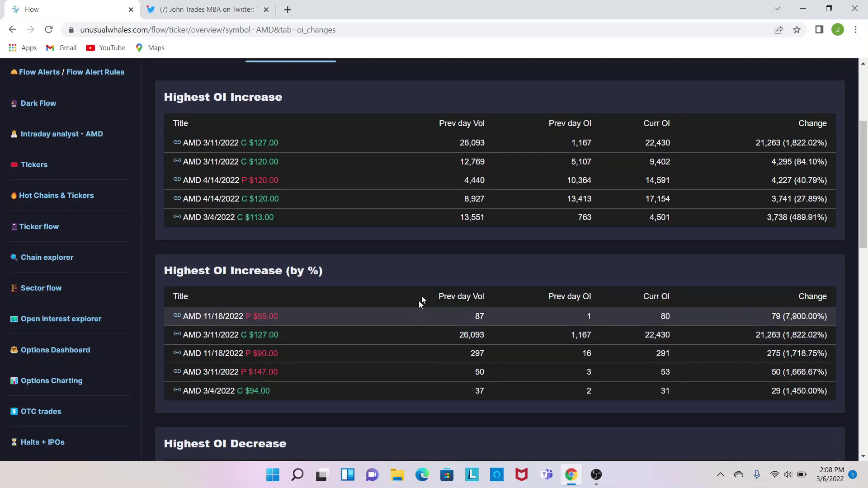
scroll(483, 198, up, 4)
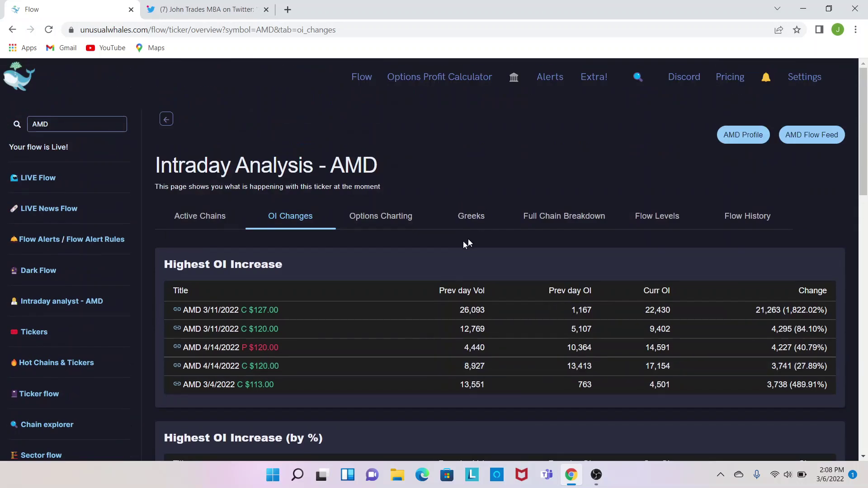
- Bring up AMD's Options Grid View of call volume by strike and expiration
right_click(384, 221)
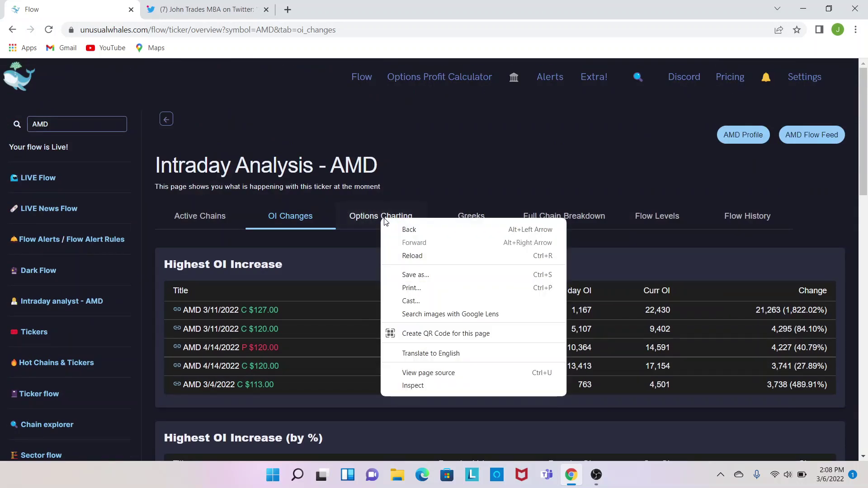
click(356, 217)
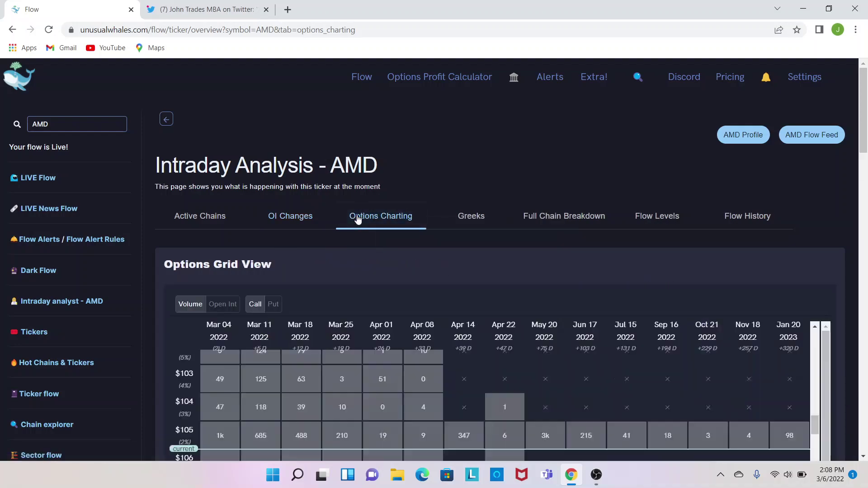
scroll(462, 203, down, 10)
scroll(462, 203, down, 10)
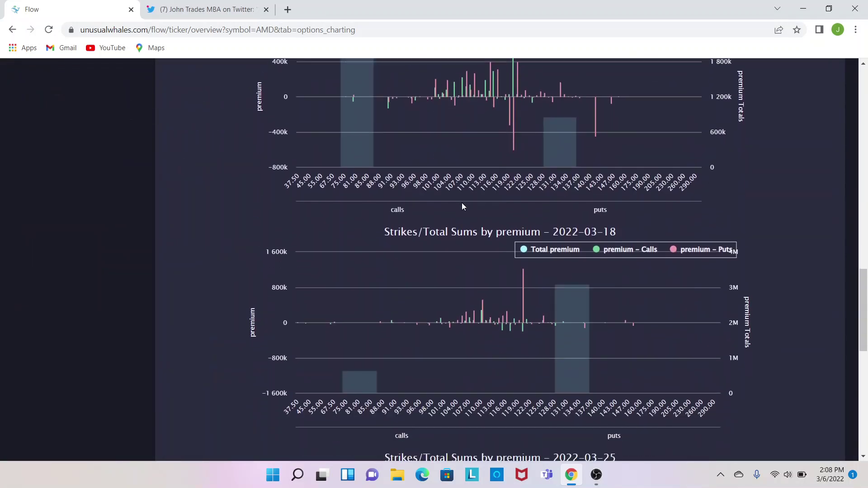
scroll(462, 203, up, 20)
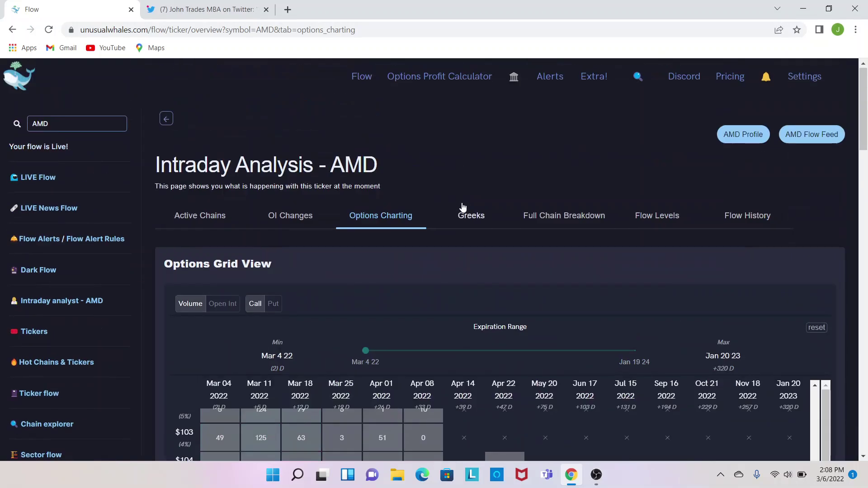
- Switch to AMD's Greeks tab and scroll to the 3/4/2022 Max Pain chart at 116
click(469, 216)
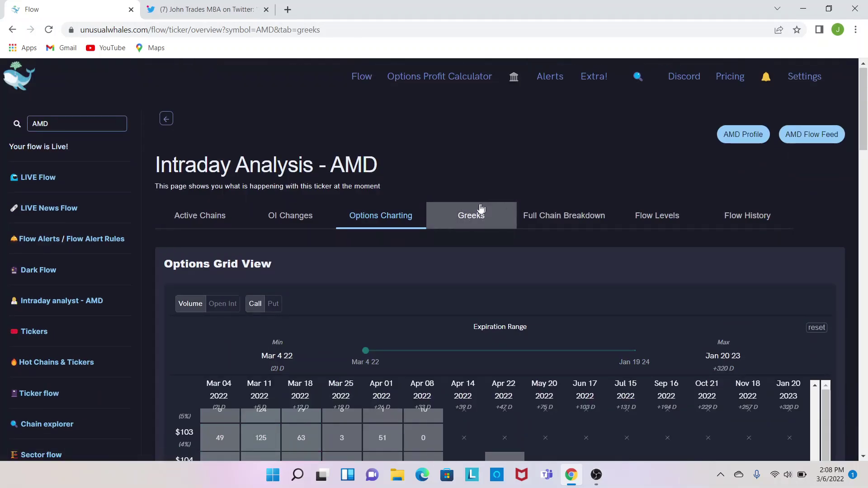
scroll(487, 193, down, 2)
scroll(487, 197, down, 2)
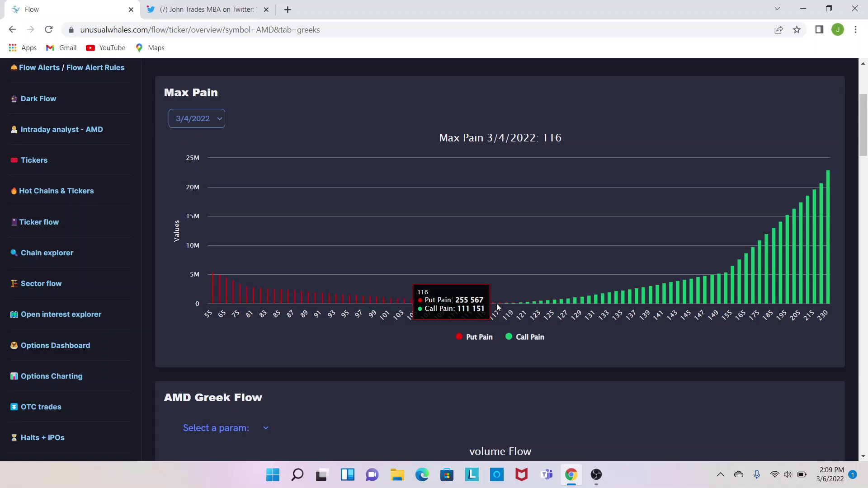
- Replace AMD with SPY in the sidebar ticker search, fixing the mistyped letter
scroll(517, 321, up, 4)
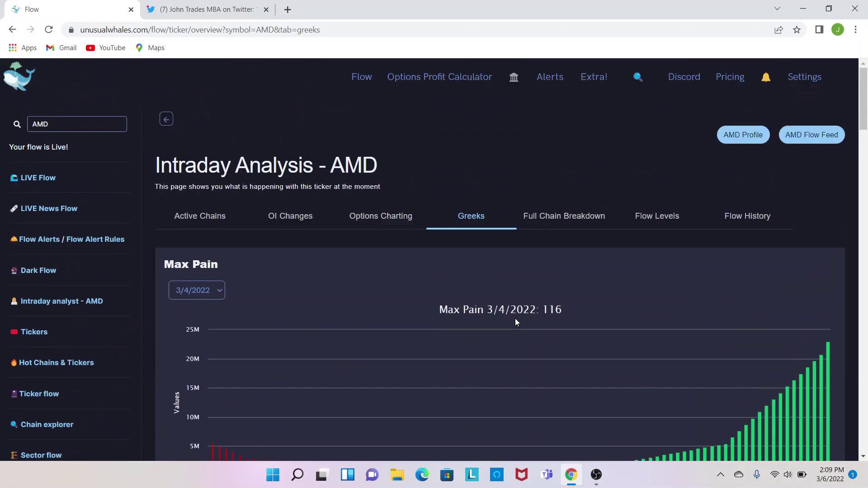
click(65, 118)
key(BackSpace)
key(BackSpace)
key(BackSpace)
text(so)
key(Return)
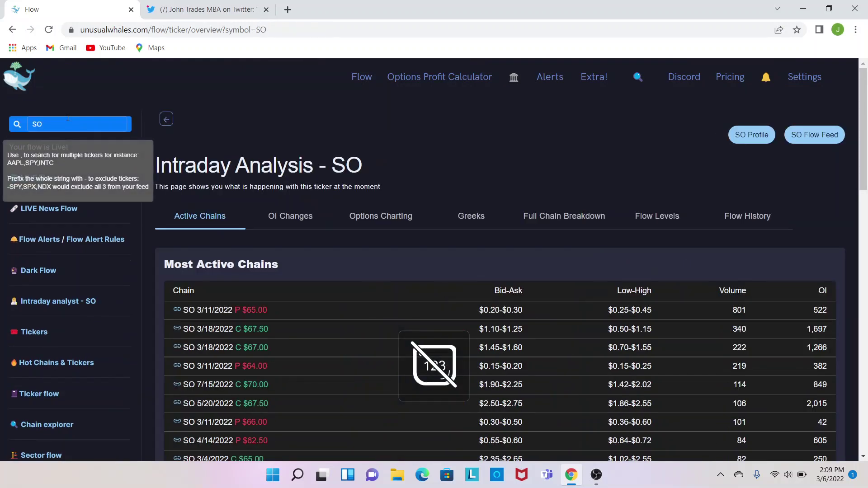
key(BackSpace)
text(PY)
key(Return)
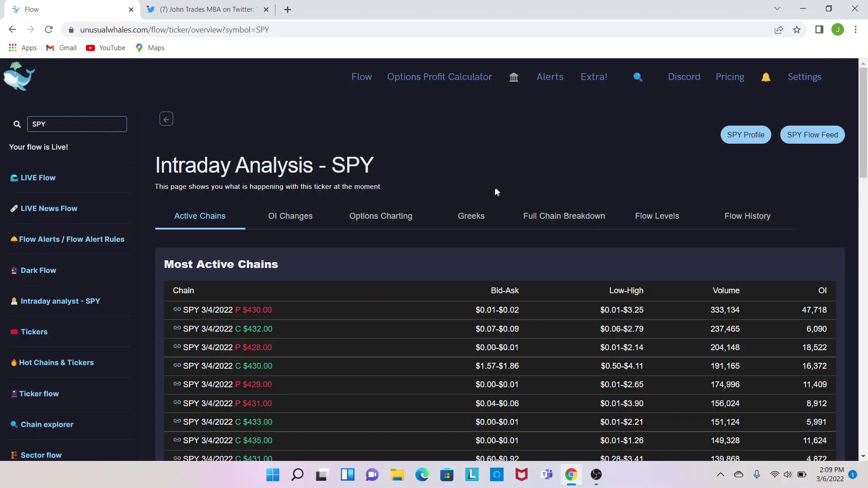
- Open SPY's Full Chain Breakdown and then its Greeks view with Max Pain
click(555, 216)
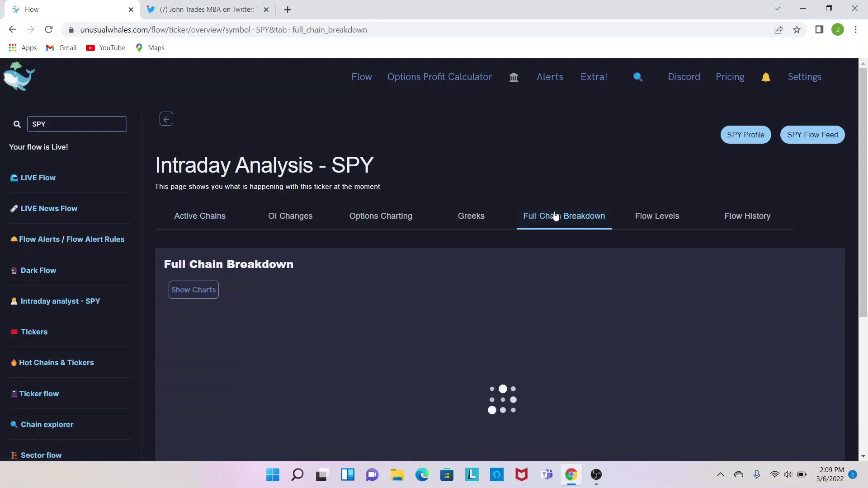
scroll(555, 216, down, 3)
scroll(555, 216, up, 2)
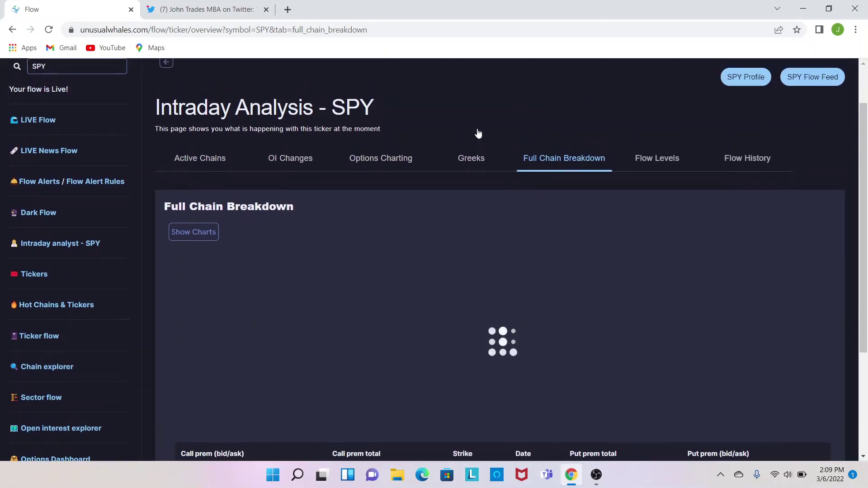
click(471, 155)
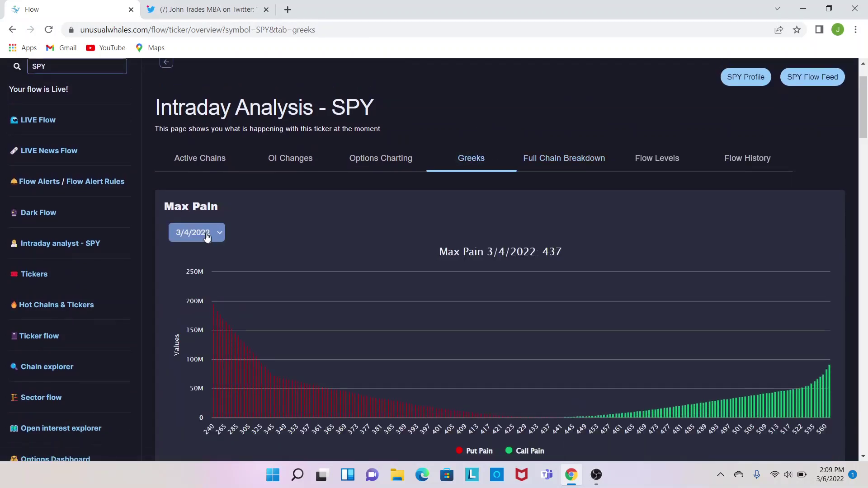
- Step the Max Pain expiry through 3/7, 3/9 and finally 3/11/2022
click(213, 232)
click(200, 255)
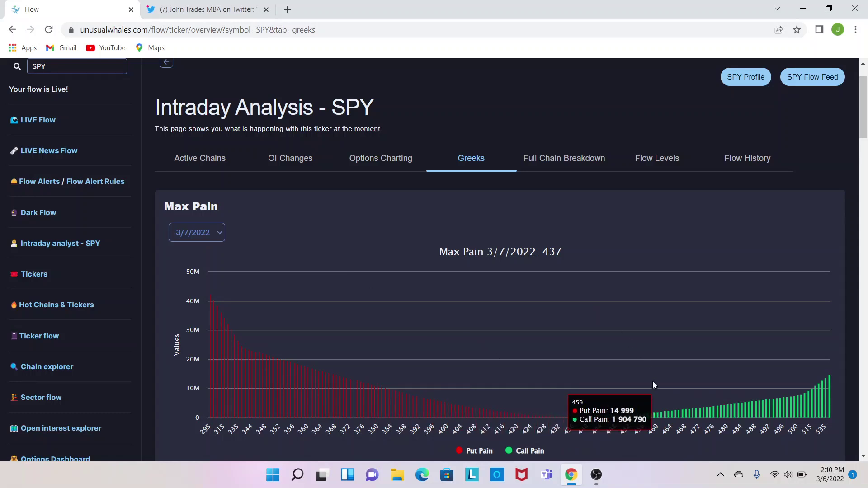
click(195, 234)
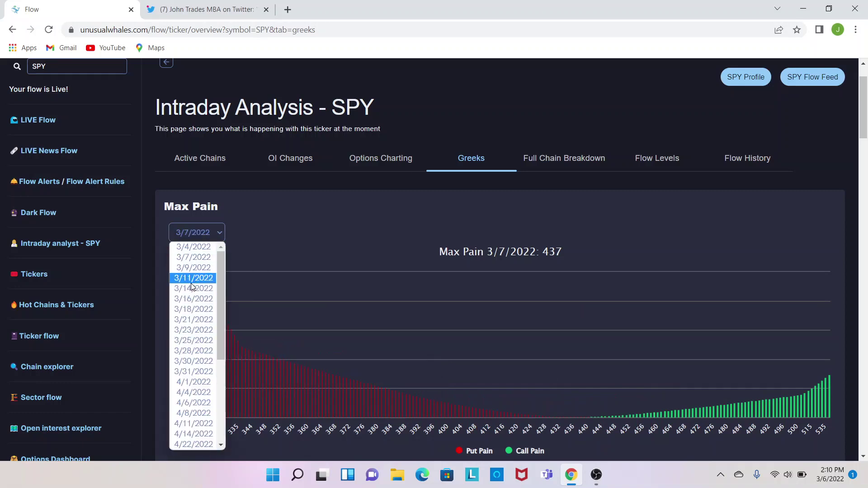
click(194, 267)
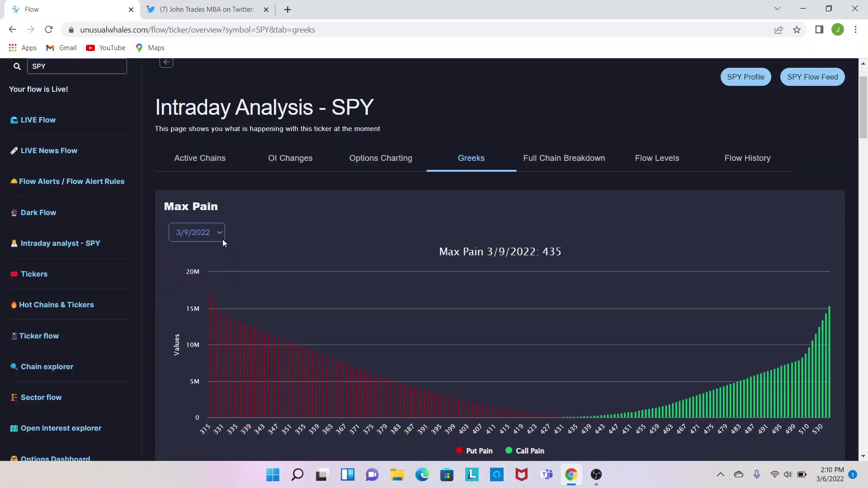
right_click(213, 239)
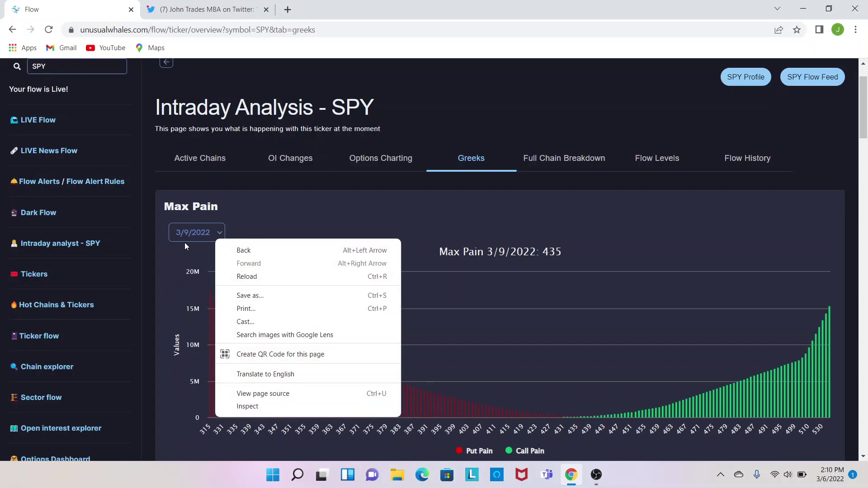
right_click(176, 227)
click(184, 215)
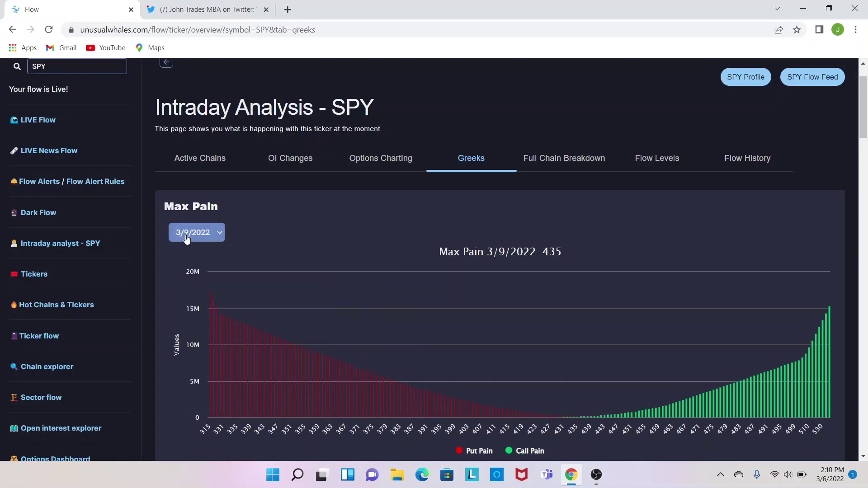
click(195, 234)
click(195, 277)
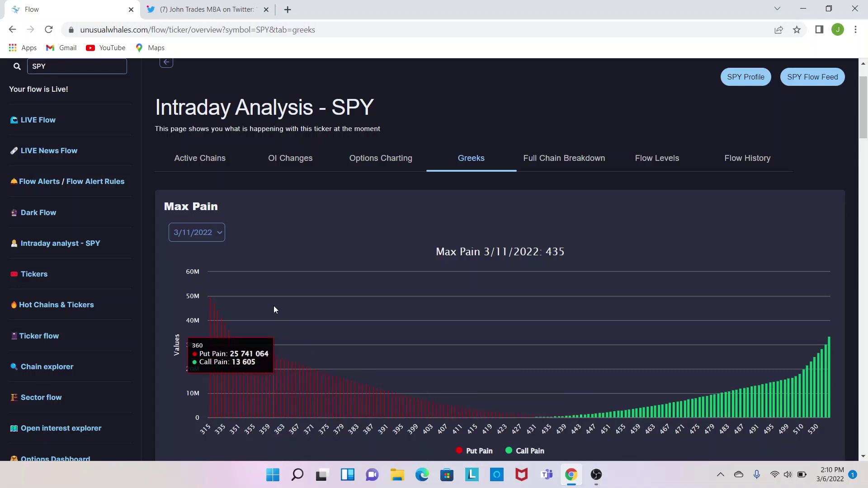
- In the LIVE Flow filters, clear the max premium and set minimum premium to 25000
click(48, 123)
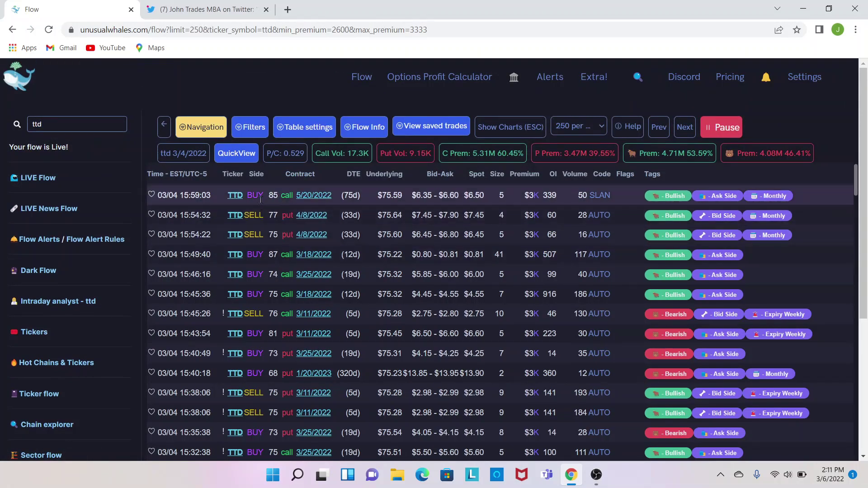
scroll(389, 216, down, 2)
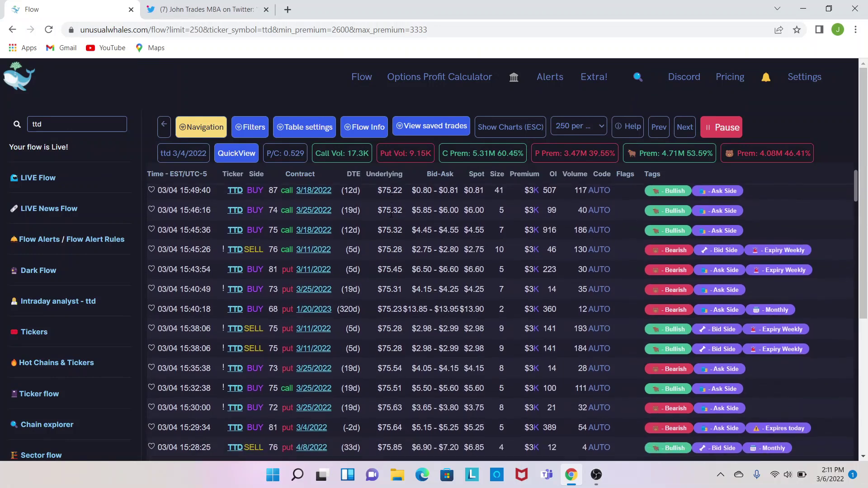
click(253, 137)
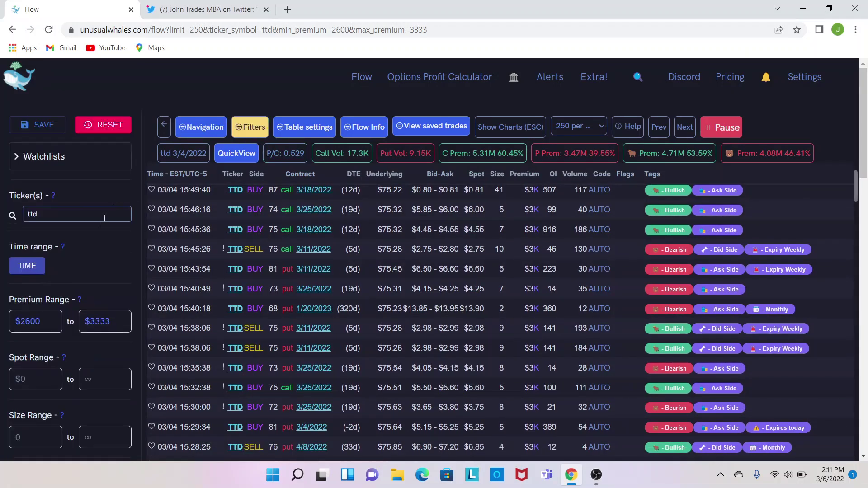
click(113, 321)
key(BackSpace)
key(BackSpace)
key(BackSpace)
key(BackSpace)
click(51, 323)
key(BackSpace)
key(BackSpace)
key(BackSpace)
key(BackSpace)
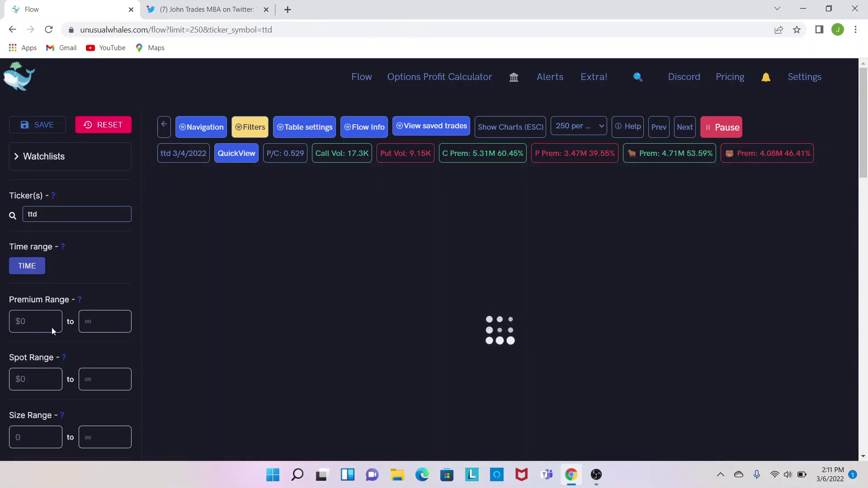
text(1)
key(BackSpace)
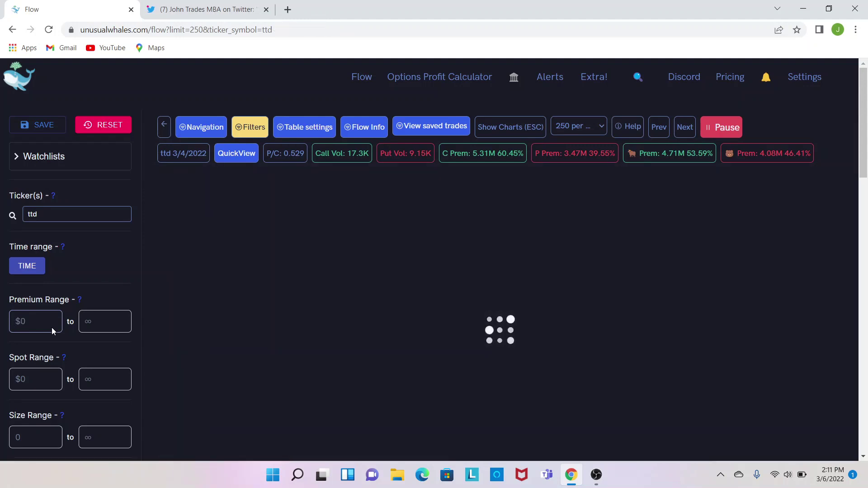
text(25000)
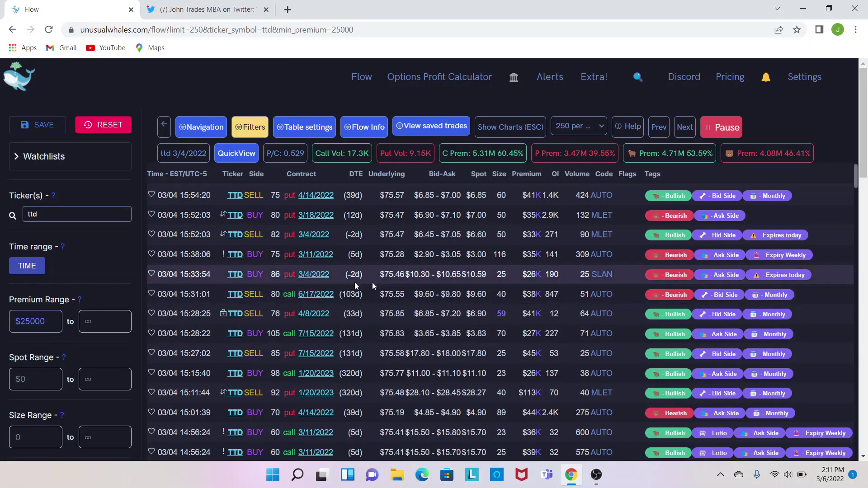
- Return the sidebar to site navigation and open the Intraday analyst page for TTD
scroll(572, 231, down, 3)
scroll(572, 231, down, 3)
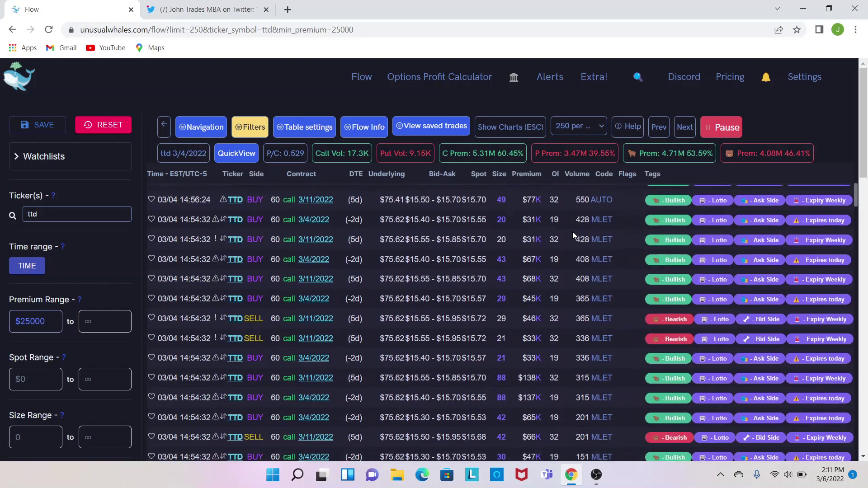
right_click(166, 129)
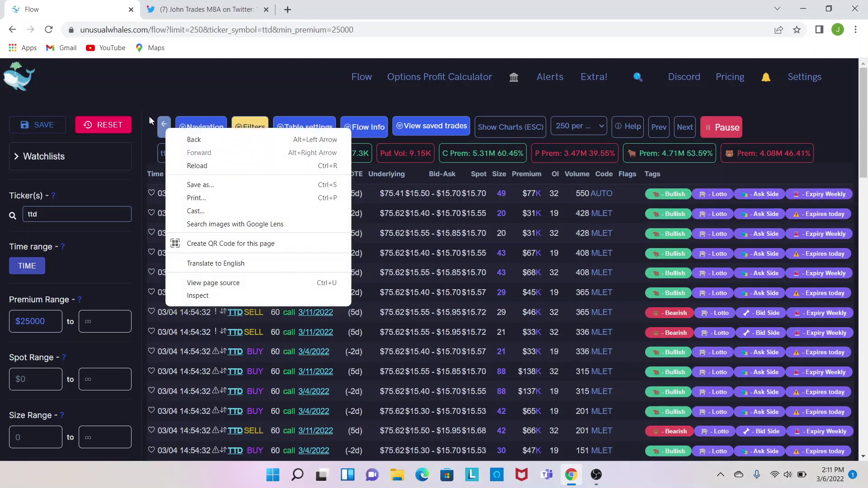
click(178, 128)
click(42, 305)
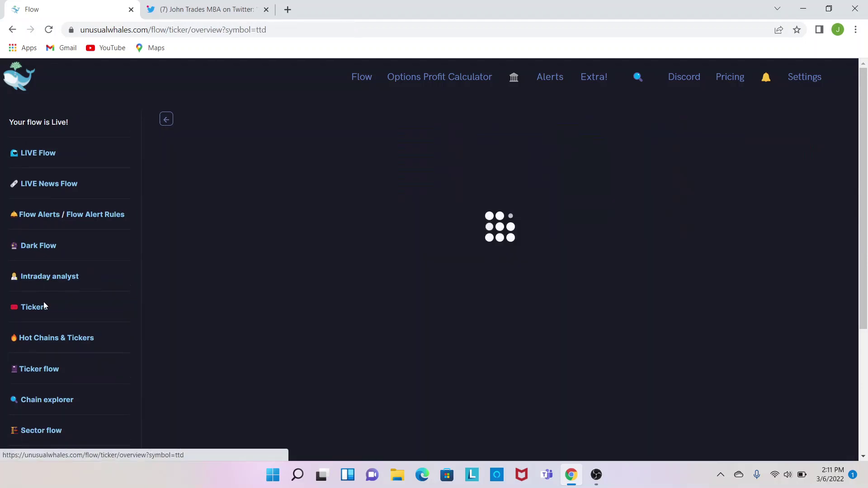
scroll(489, 330, down, 2)
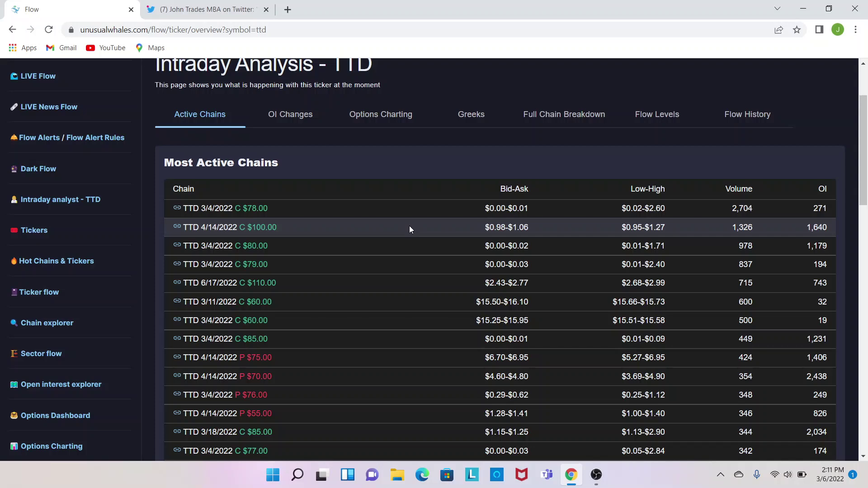
- In the Twitter tab, enlarge the tweet's LCID 2/6/2022 flow-summary screenshot
click(197, 8)
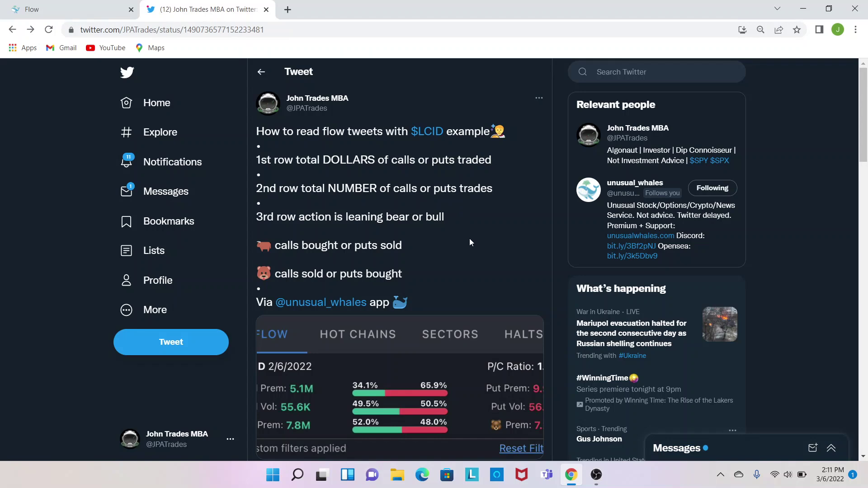
scroll(469, 238, down, 1)
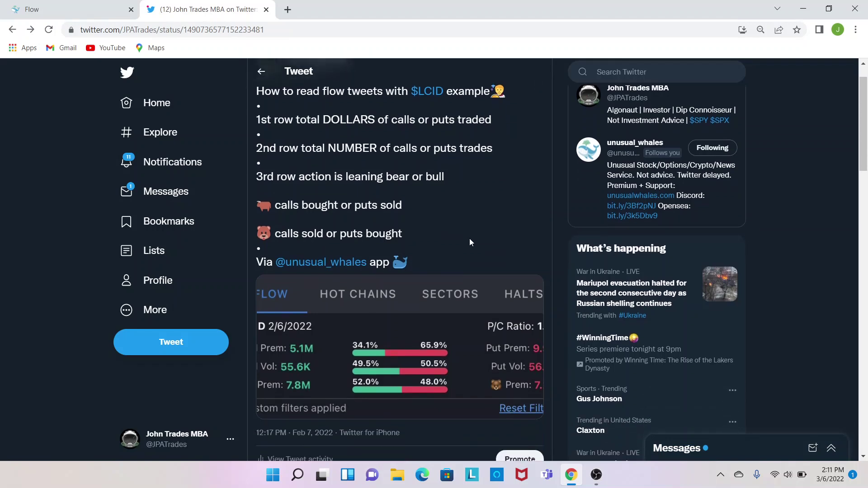
click(437, 299)
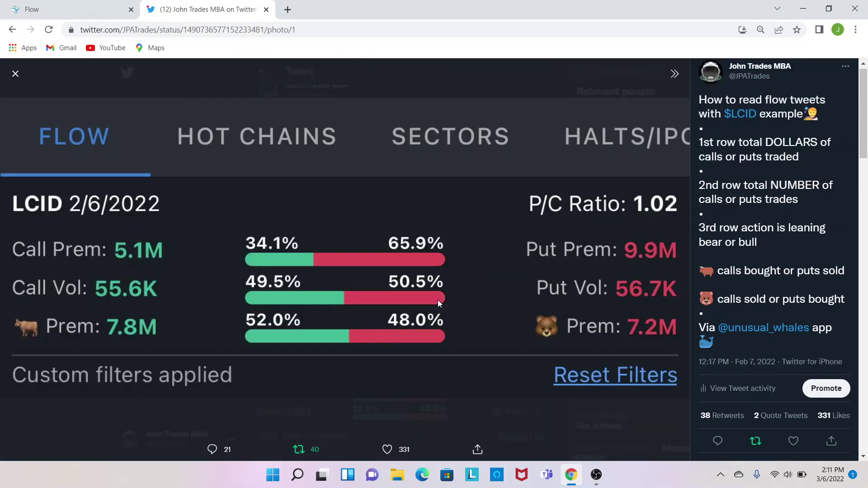